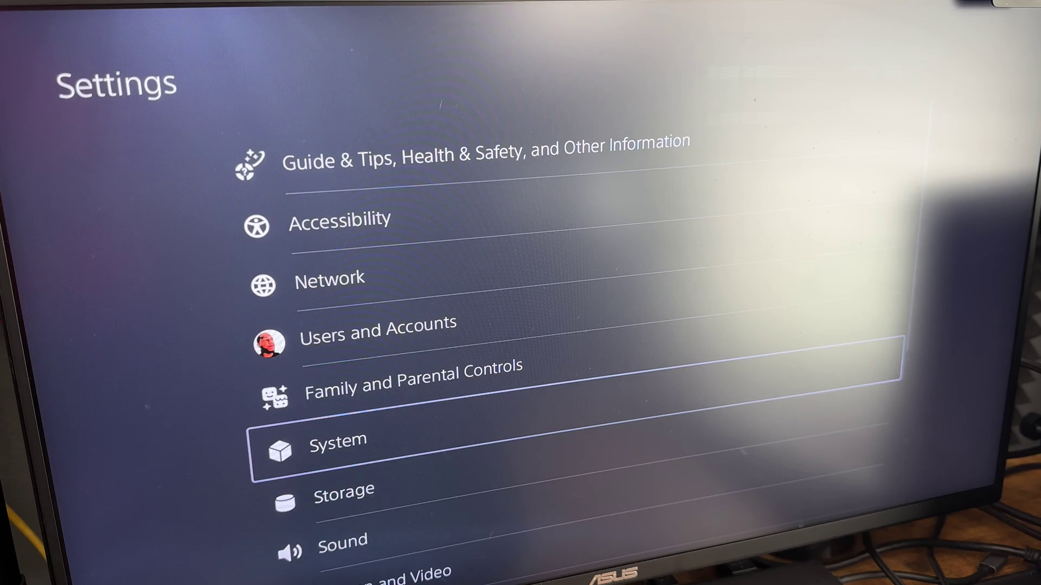
Step: On the PS5, go to Settings > System > HDMI and confirm Enable HDCP is Off
key("Return")
key("Down")
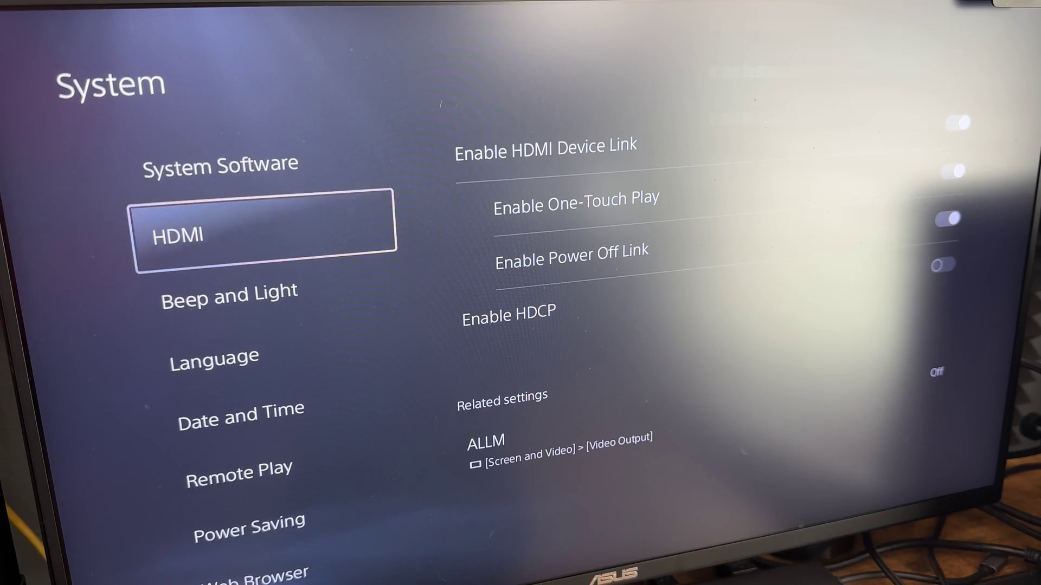
key("Right")
key("Down")
key("Down")
key("Down")
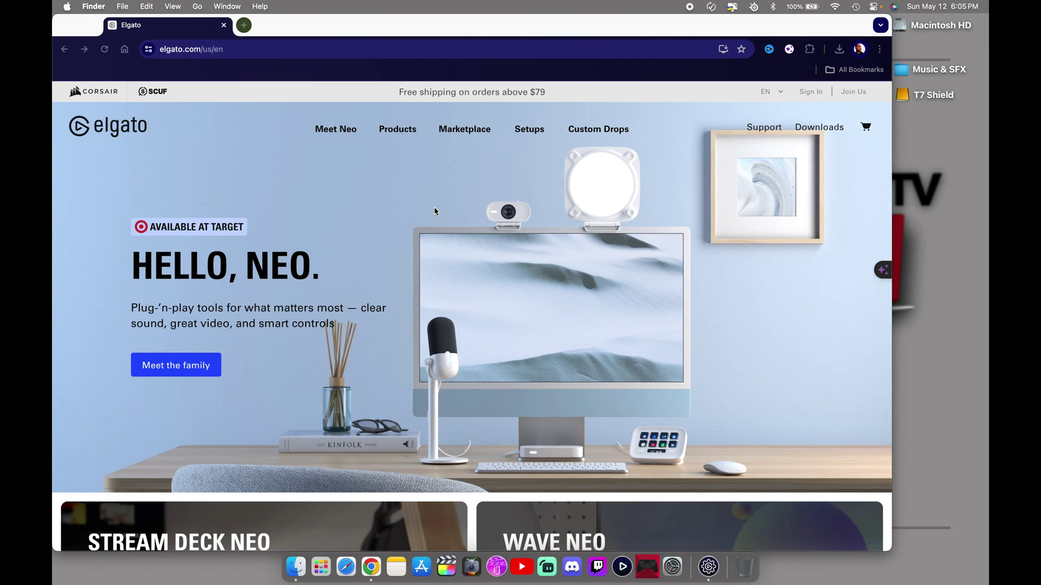
Step: On elgato.com, open the Game Capture 4K X product page from the Capture products menu
left_click(393, 133)
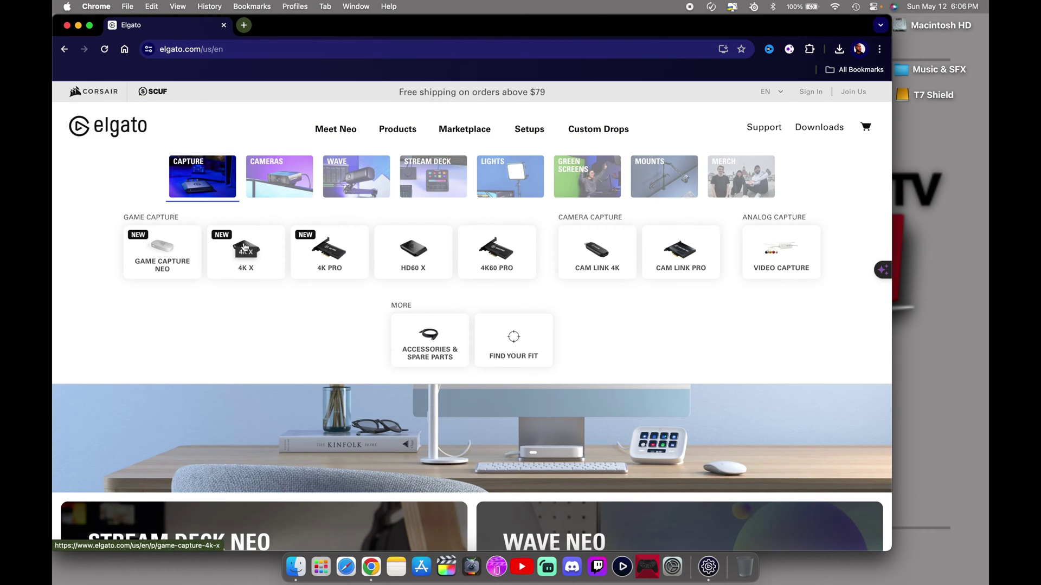
left_click(244, 248)
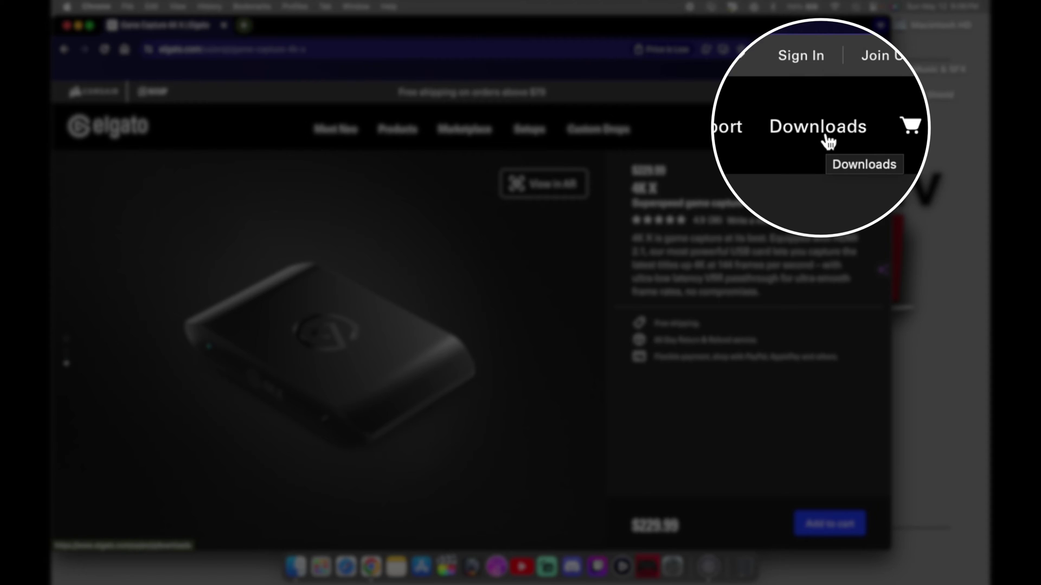
Step: Go to Elgato Downloads and find the Capture Device Utility 1.3 download for Mac
left_click(821, 131)
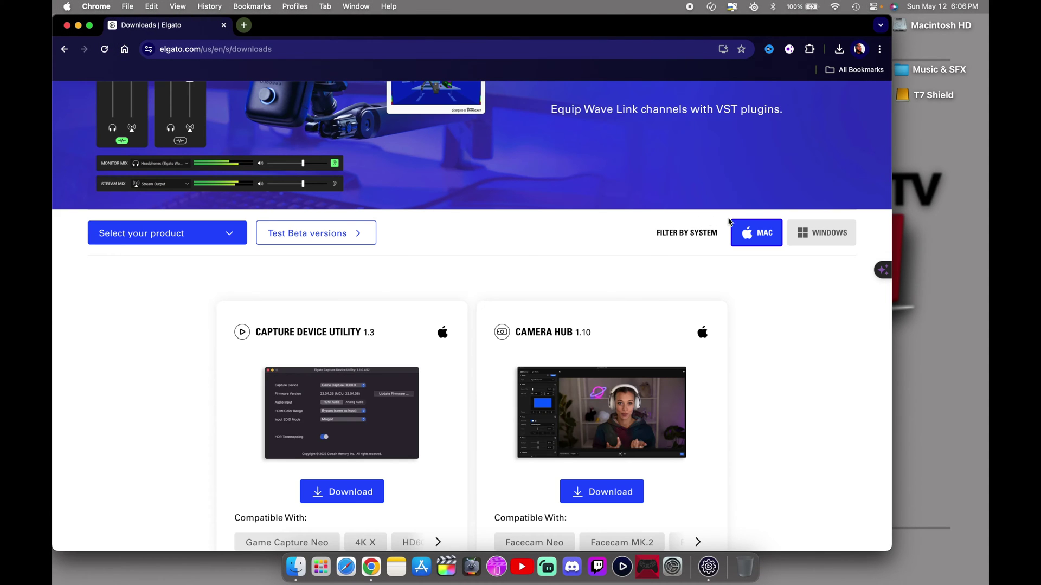
scroll(446, 265, "down", 2)
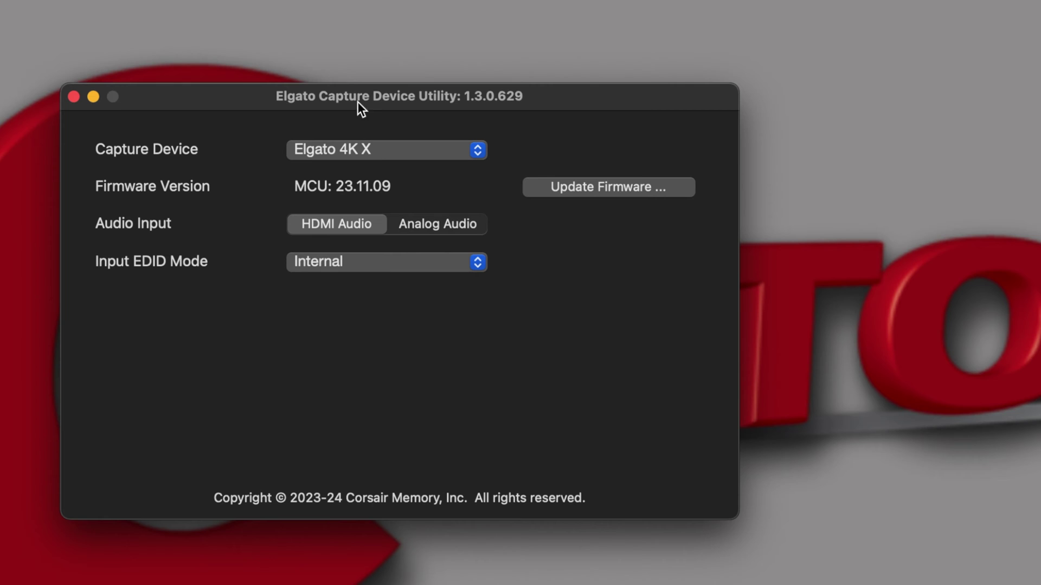
Step: Check for new 4K X firmware, which offers version 23.12.21
left_click(571, 188)
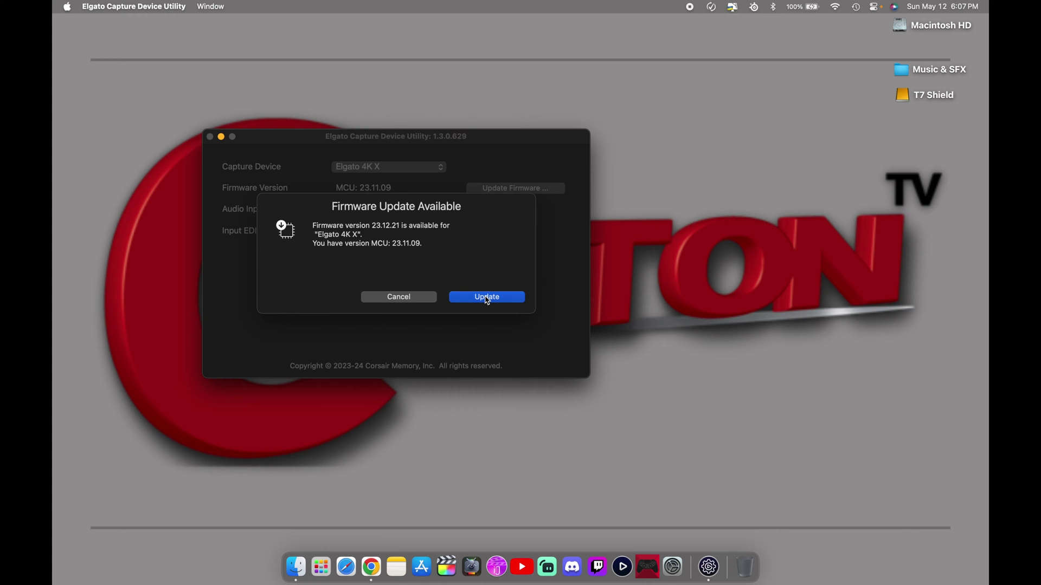
Step: Install 4K X firmware 23.12.21 and acknowledge the success message
left_click(486, 297)
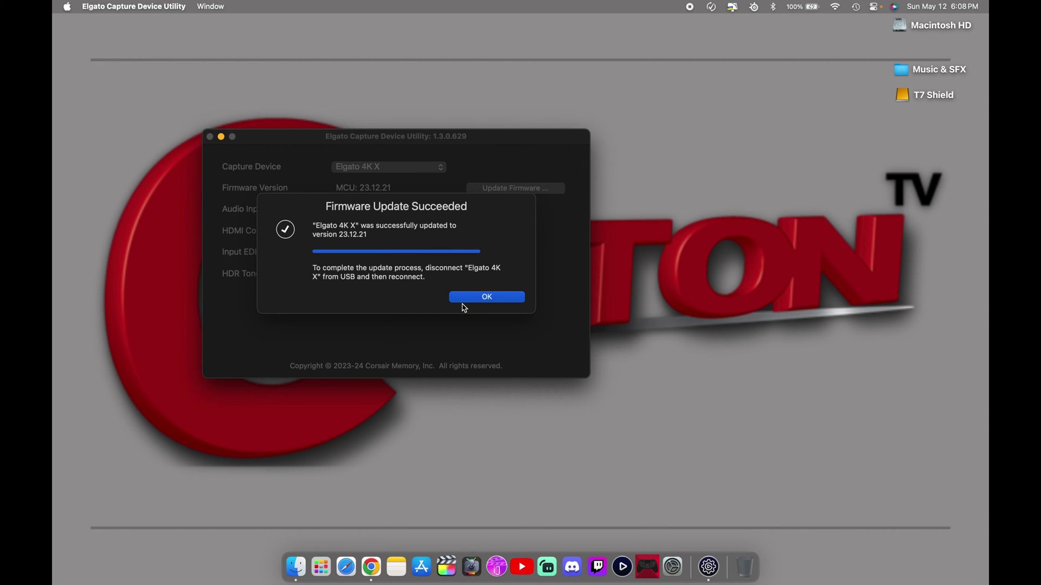
left_click(465, 298)
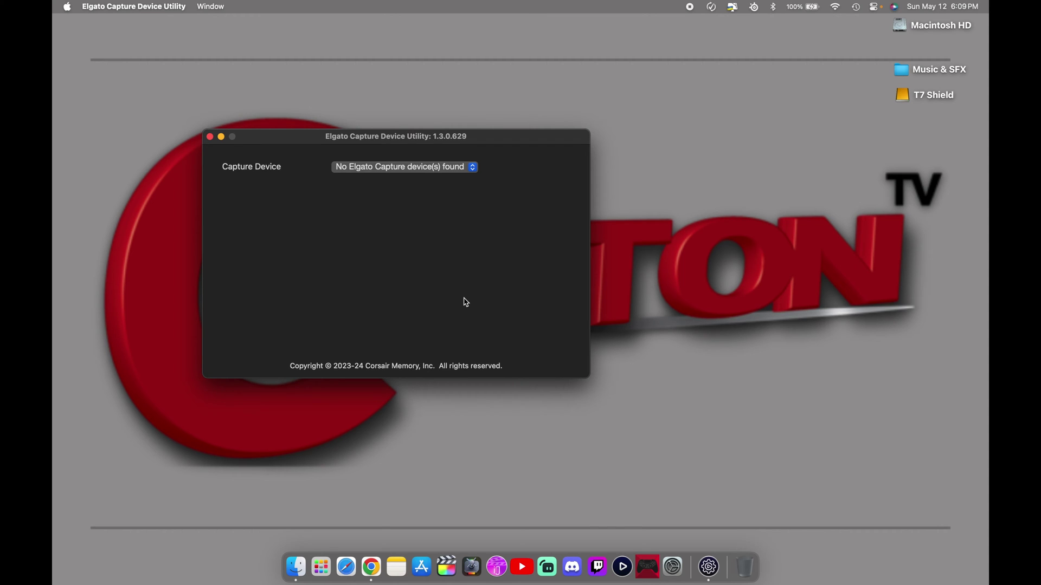
Step: Recheck the reconnected 4K X firmware and confirm it is up to date at 23.12.21
left_click(487, 189)
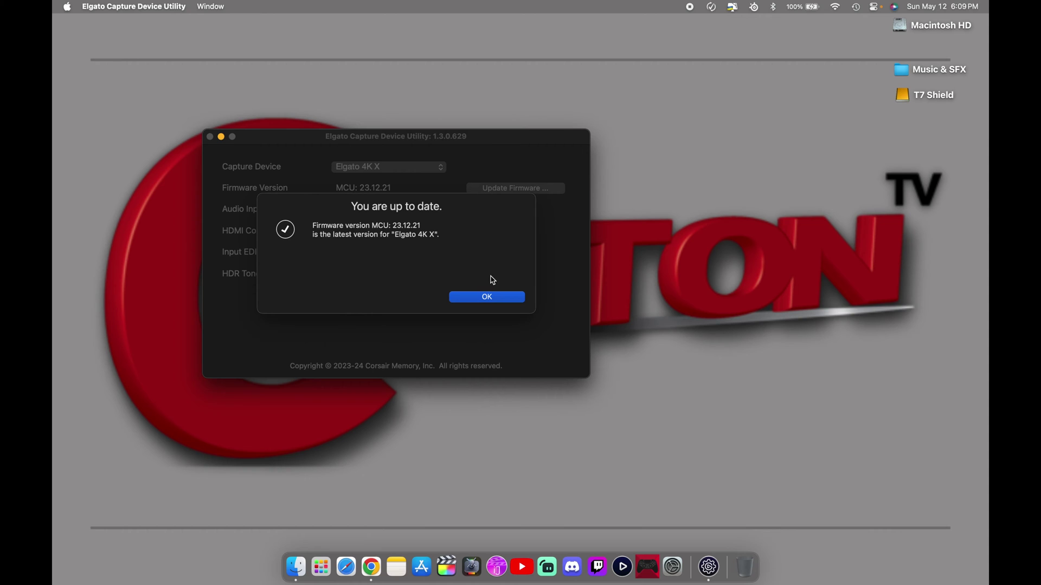
left_click(494, 298)
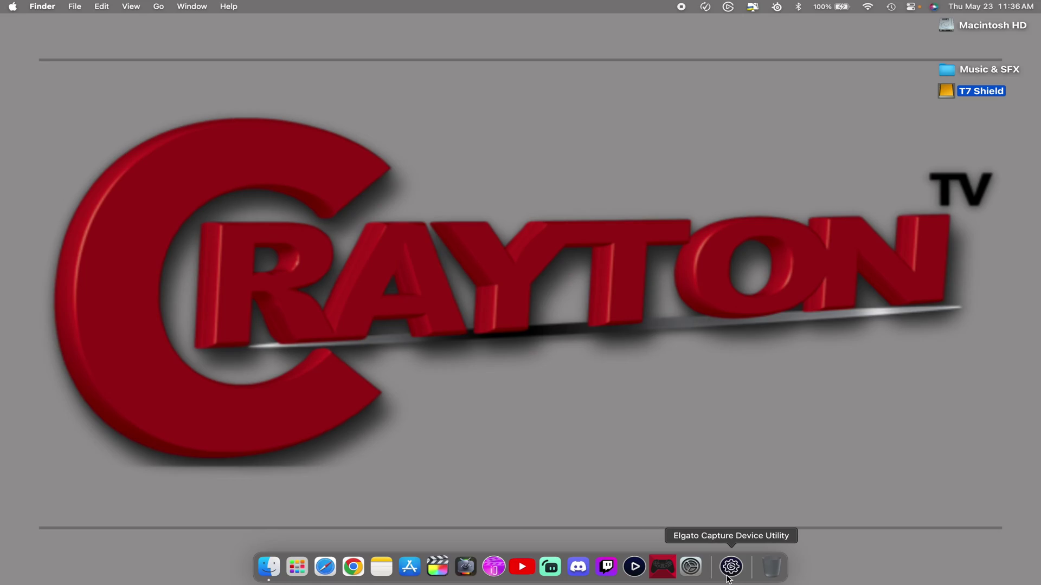
Step: In Capture Device Utility, toggle the 4K X audio input to Analog, back to HDMI Audio, then close it
left_click(728, 578)
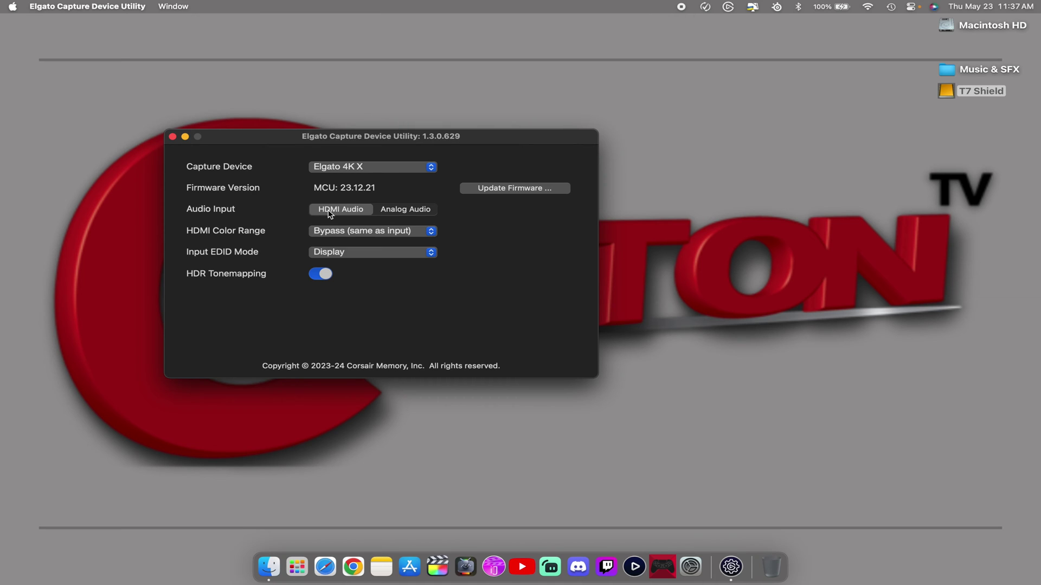
left_click(413, 211)
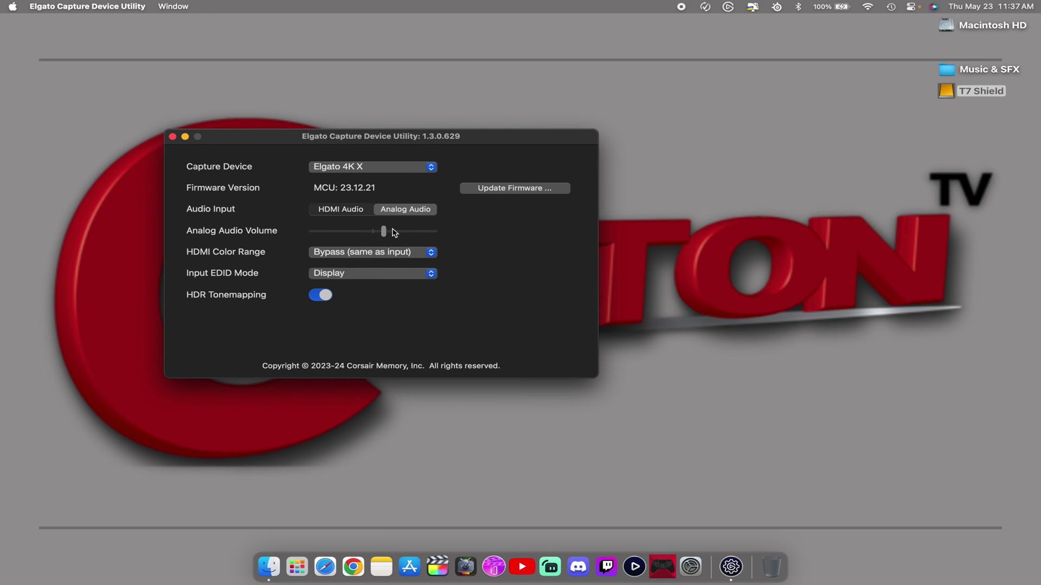
left_click(350, 210)
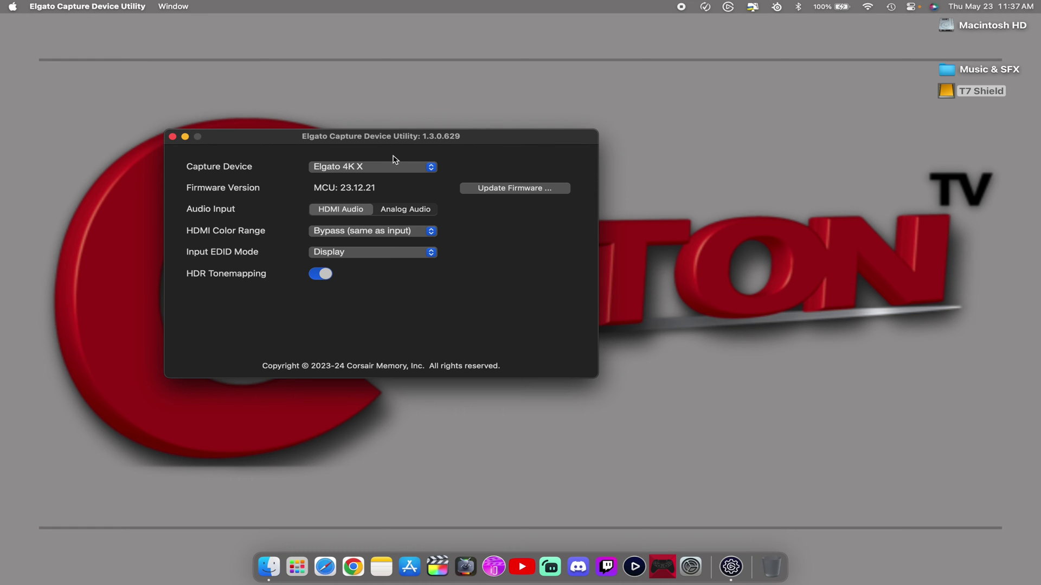
left_click(172, 136)
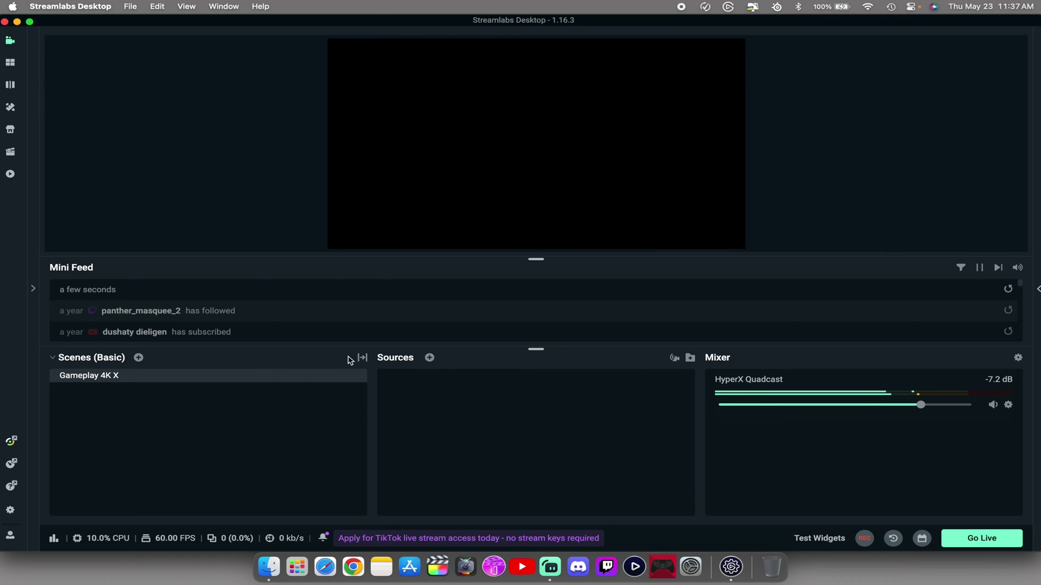
Step: Add a Video Capture Device source named '4K X' to the Gameplay 4K X scene
left_click(428, 357)
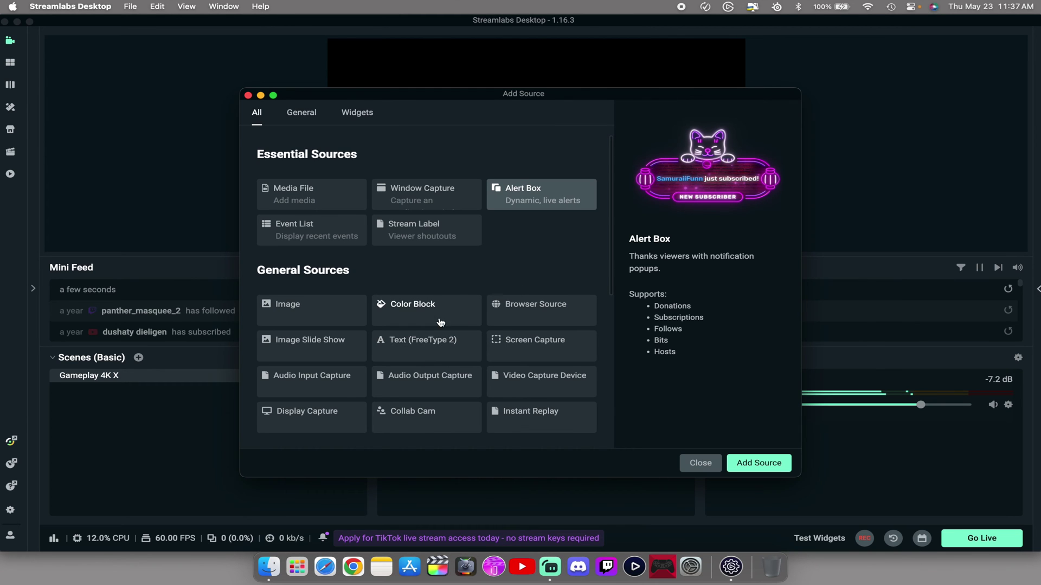
left_click(495, 391)
left_click(759, 463)
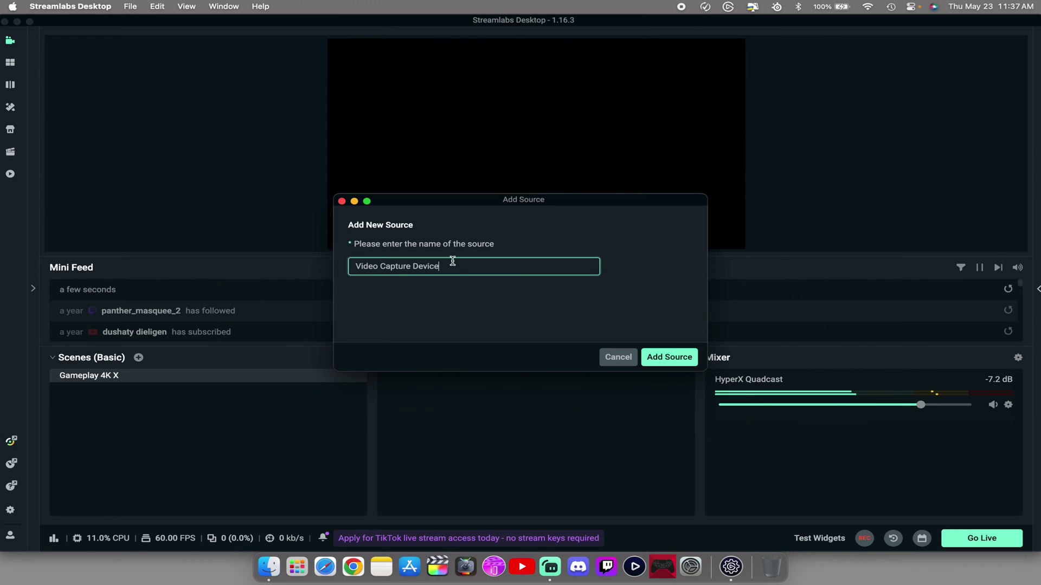
left_click_drag(443, 267, 347, 271)
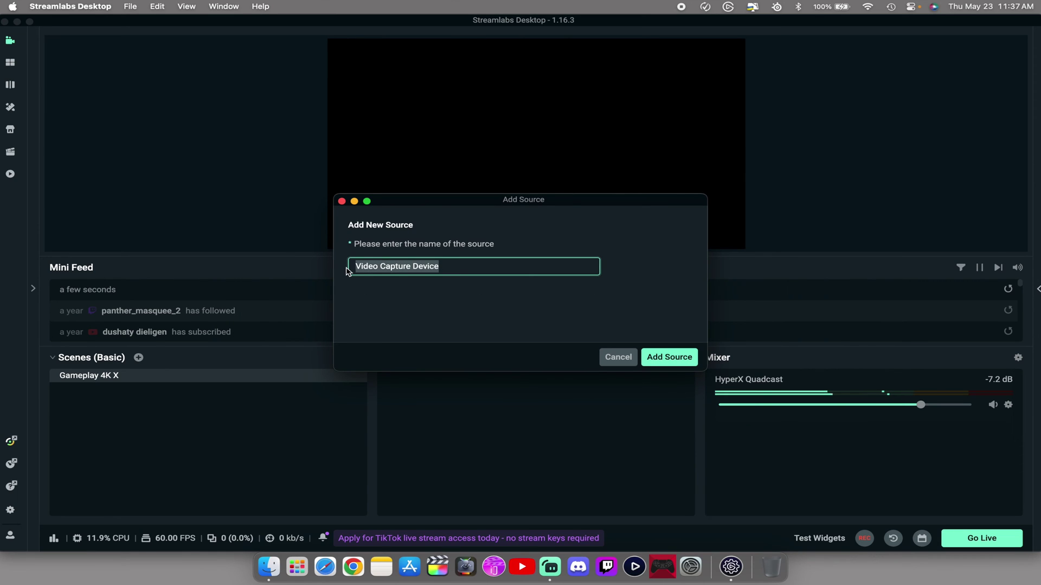
type("4")
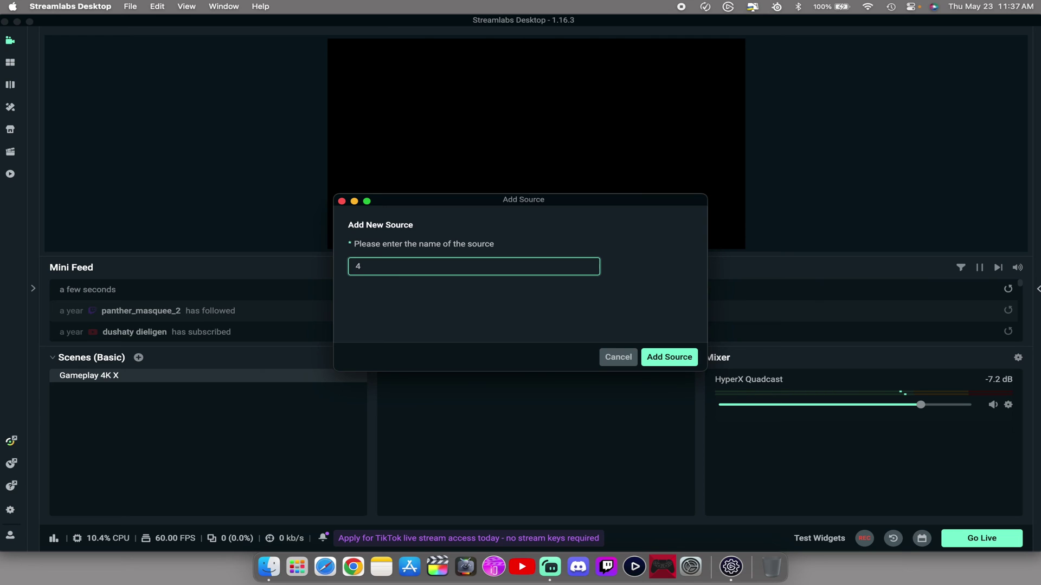
type("K X")
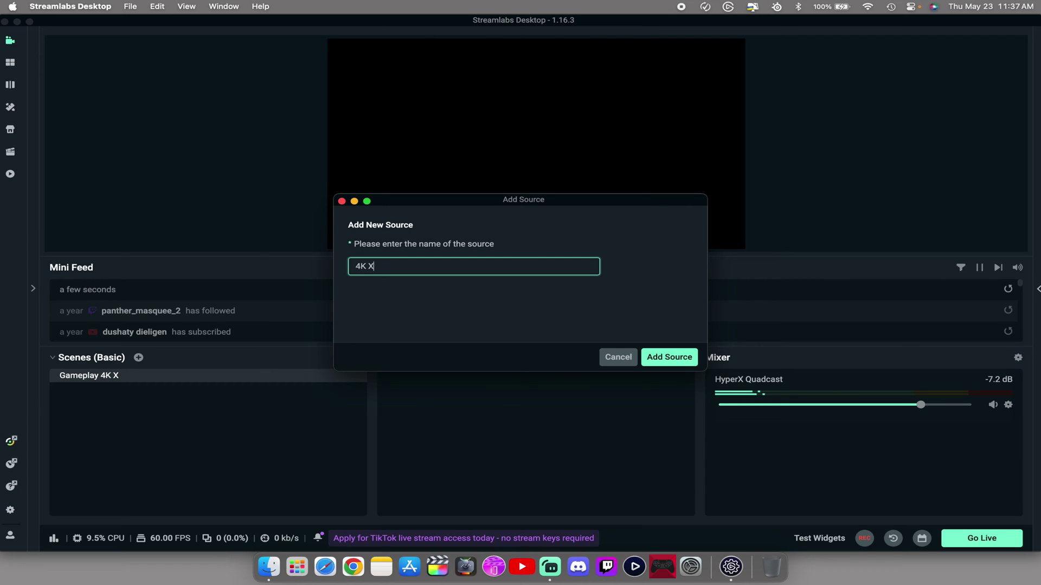
left_click(665, 358)
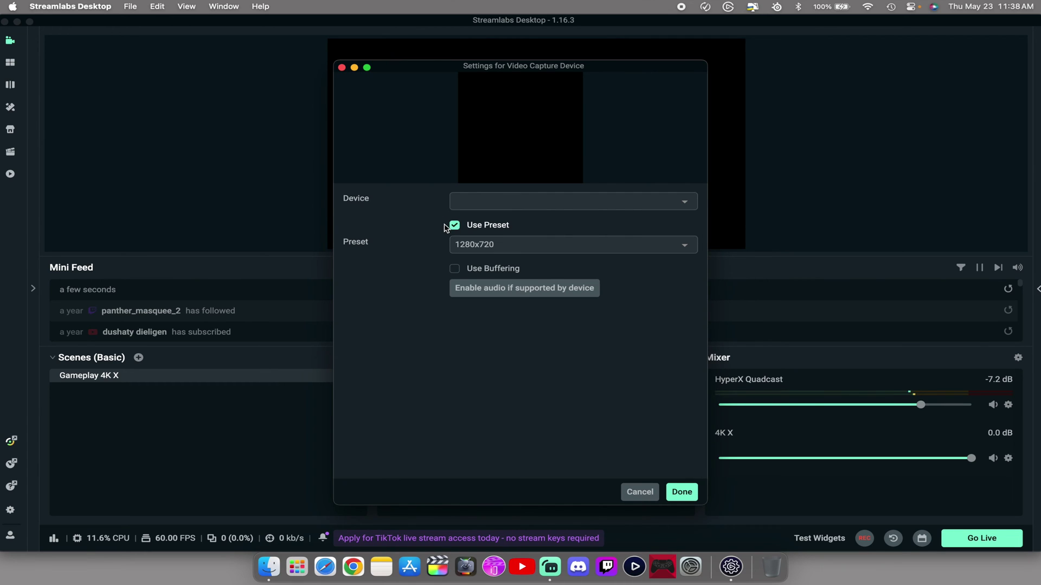
Step: Set the 4K X source to the Elgato 4K X device, presets off, 3840x2160 at 30 fps
left_click(472, 205)
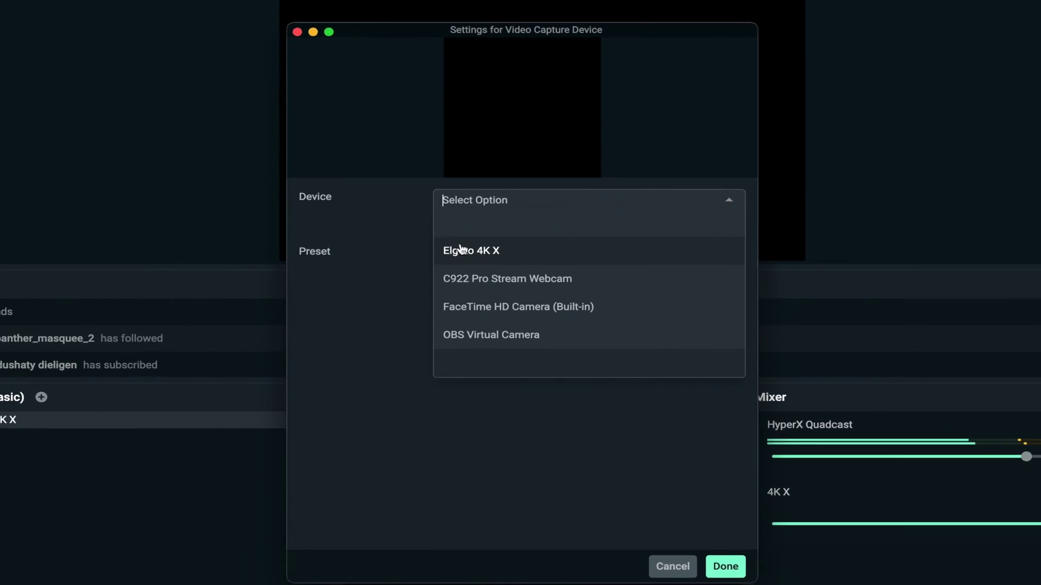
left_click(465, 240)
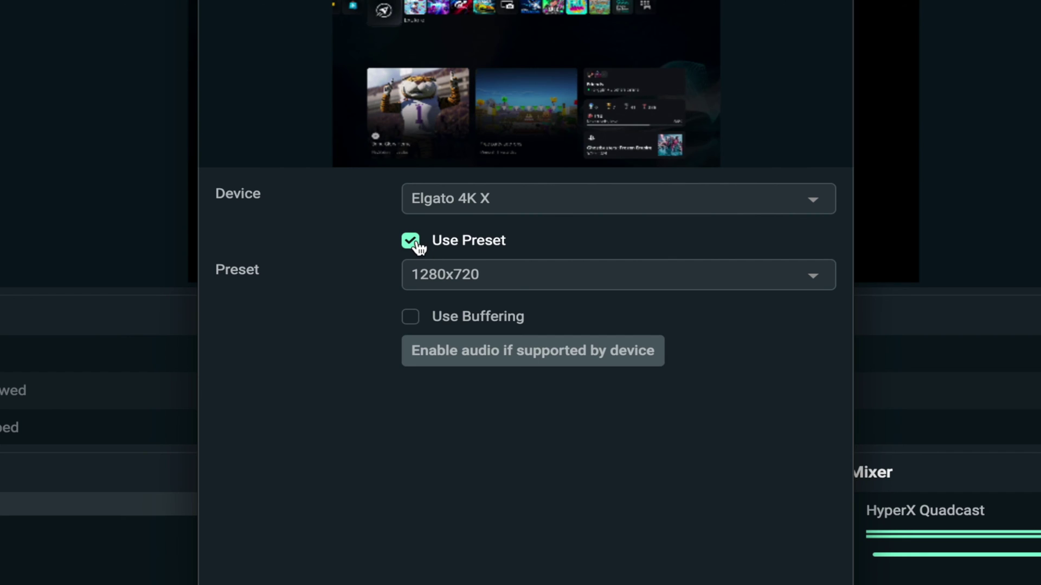
left_click(413, 243)
left_click(458, 273)
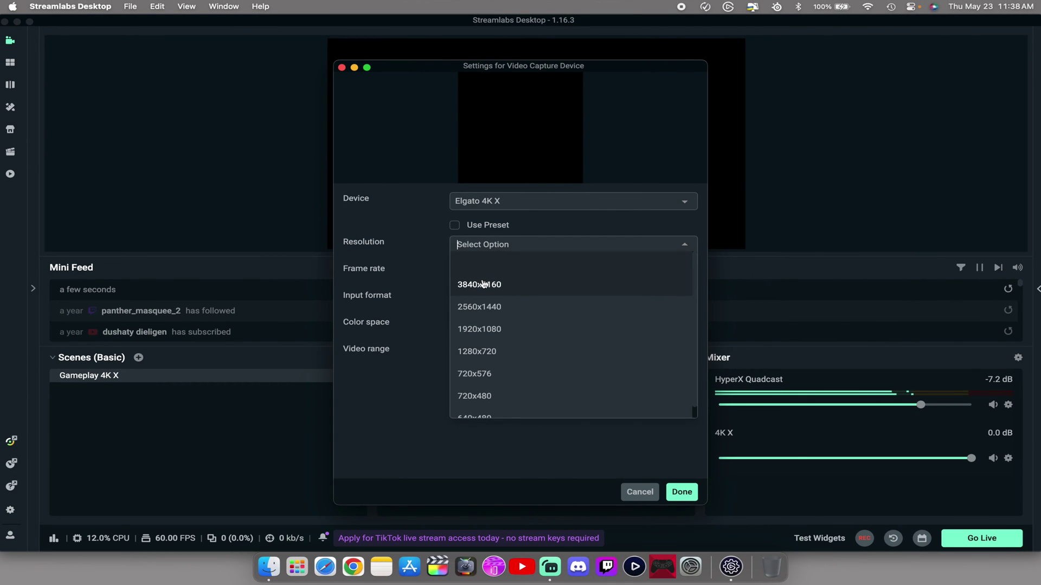
left_click(483, 284)
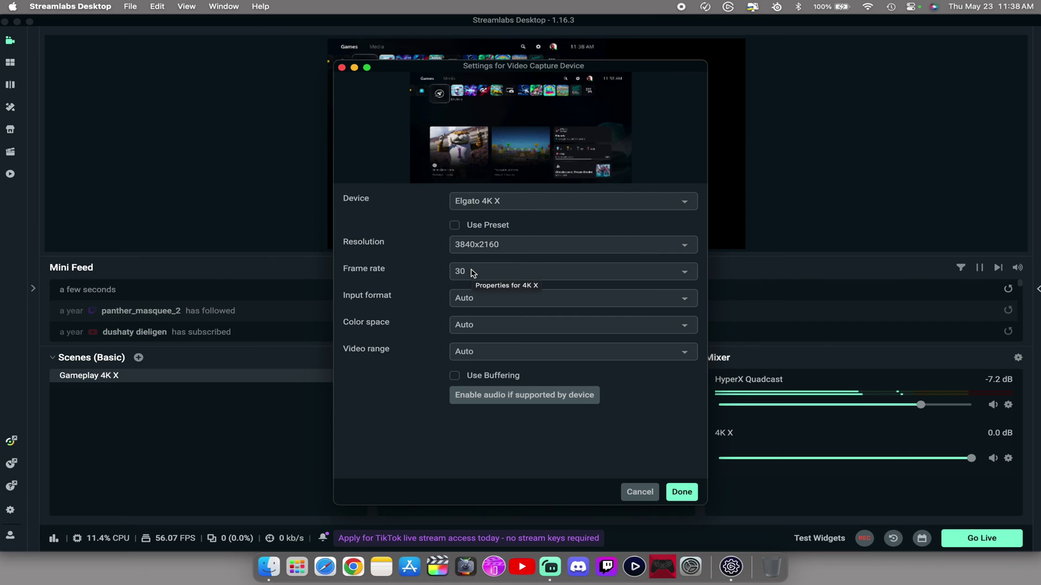
left_click(471, 270)
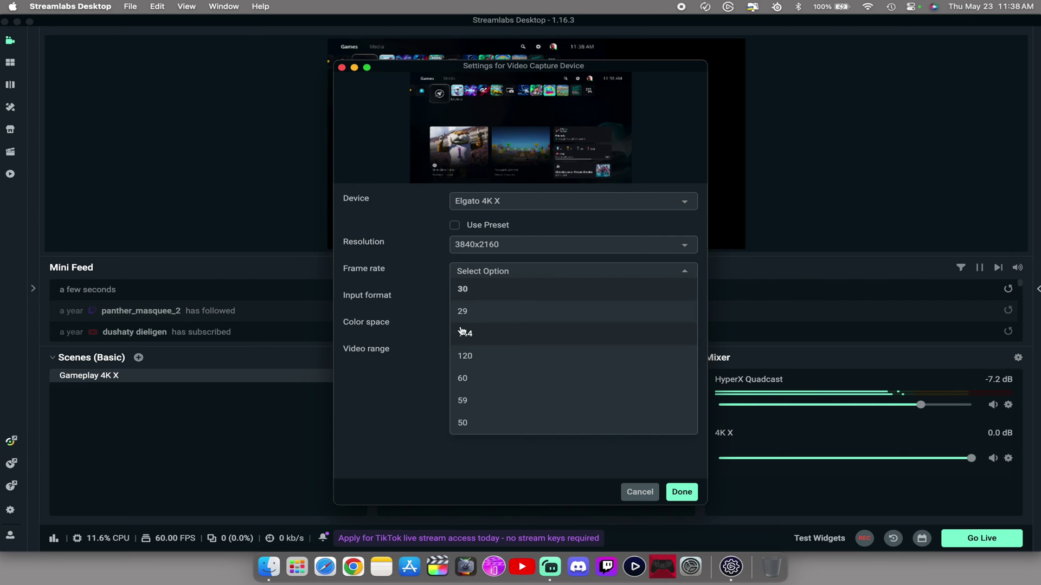
left_click(459, 291)
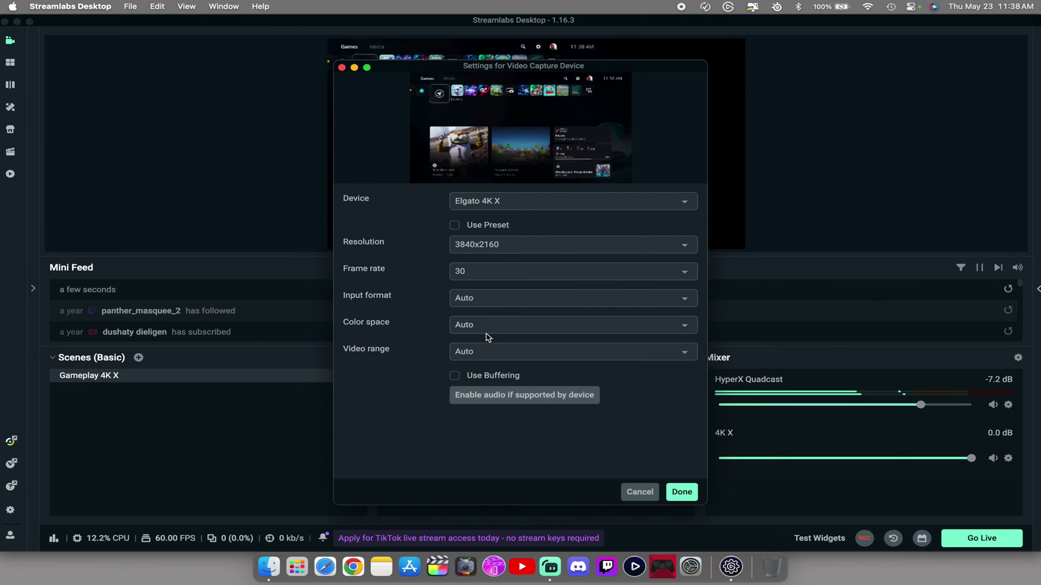
left_click(675, 491)
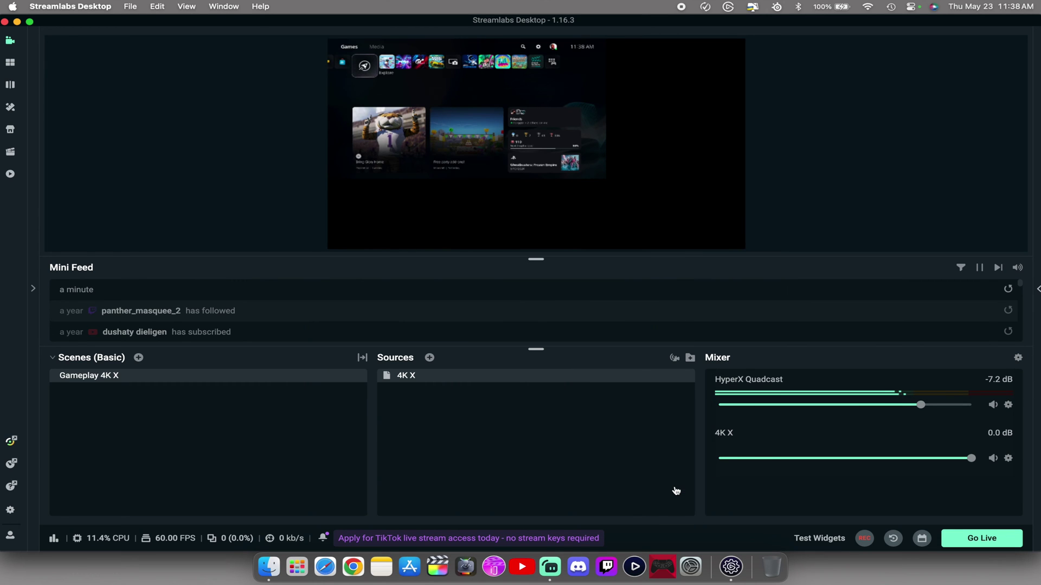
Step: Fit the 4K X source to the screen via Transform and lock it
right_click(535, 376)
mouse_move(569, 355)
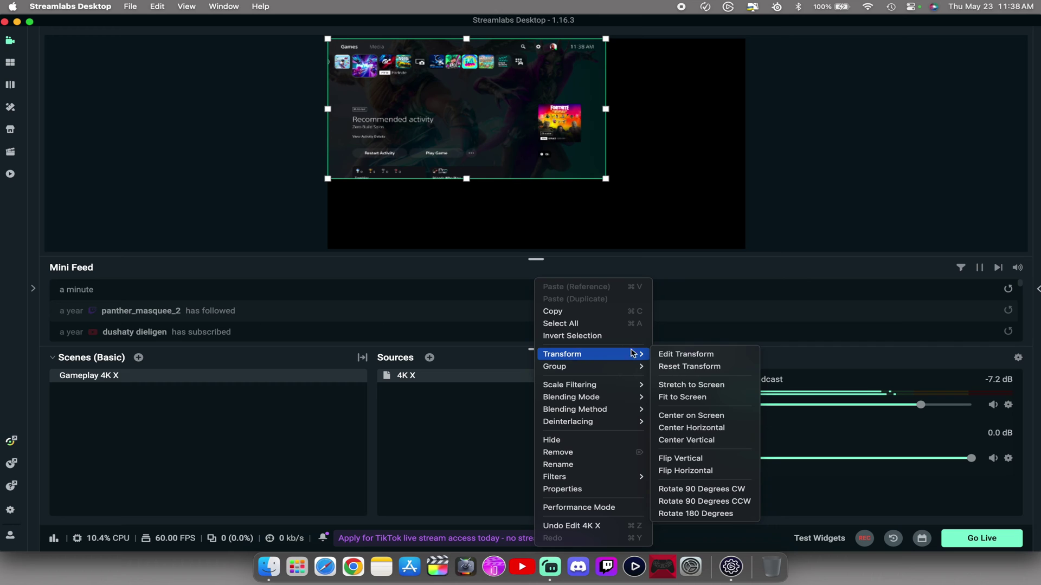
left_click(675, 398)
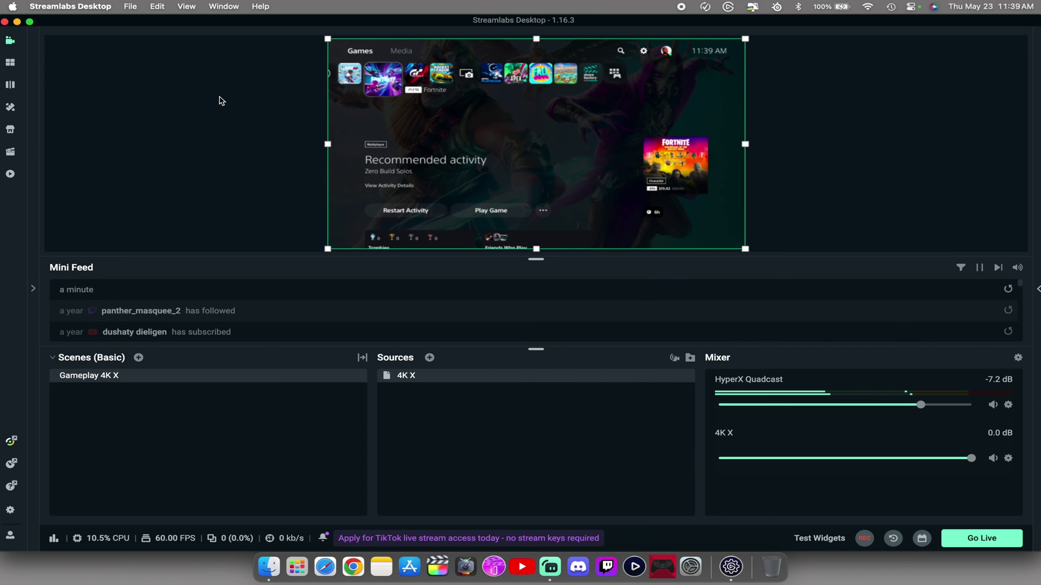
left_click(641, 375)
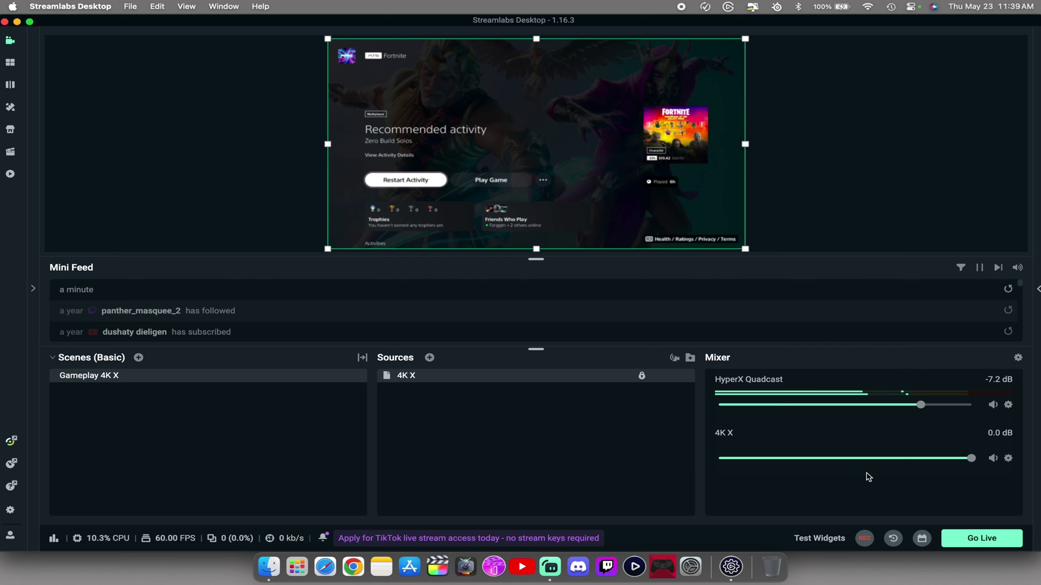
Step: Create an Audio Input Capture source named '4K X Audio'
left_click(429, 358)
left_click(295, 377)
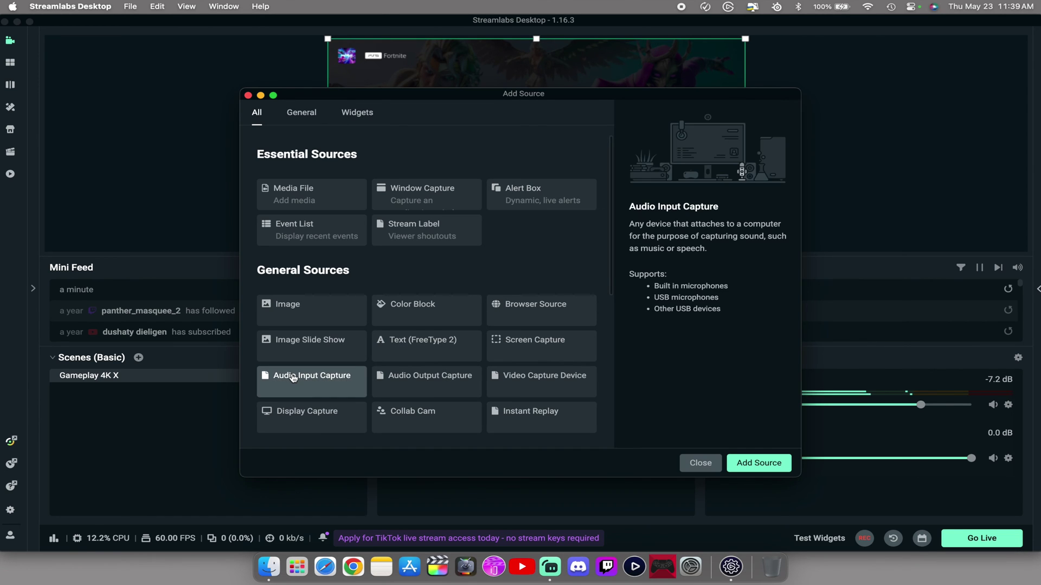
left_click(759, 463)
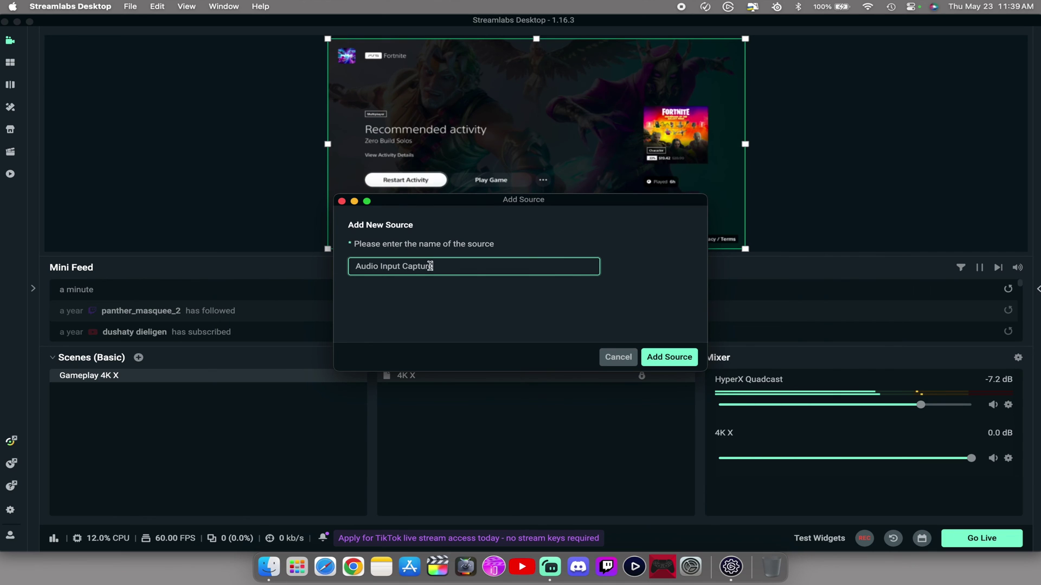
type("4K X")
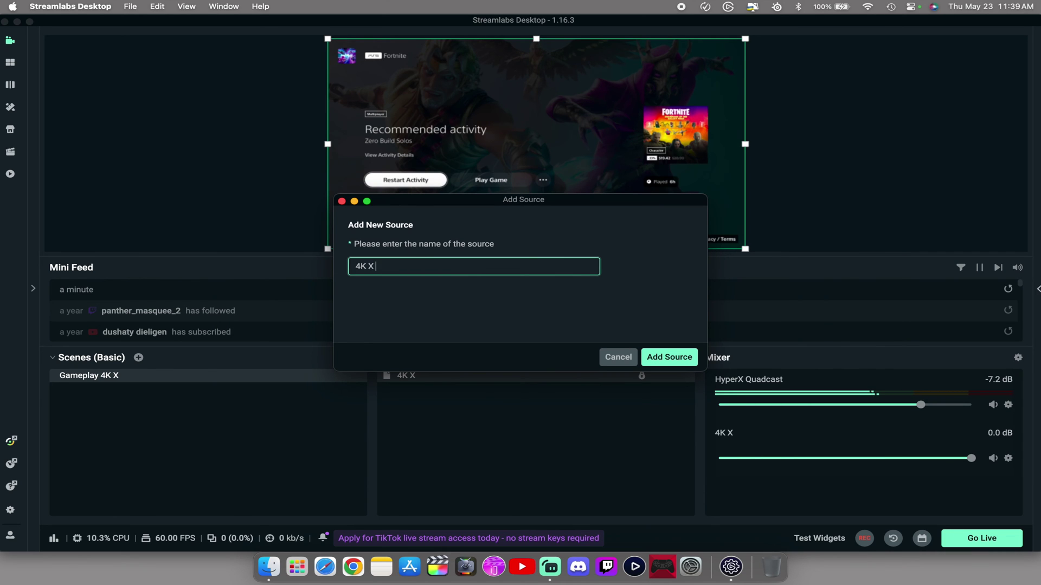
type(" Audio")
left_click(669, 357)
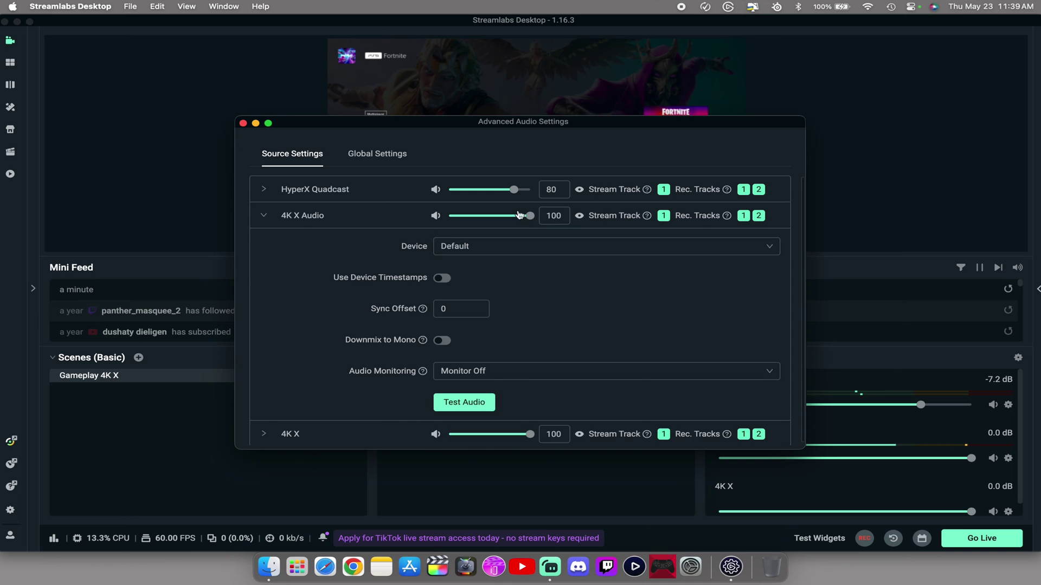
Step: Set its audio monitoring to Monitor and Output and its device to Elgato 4K X
left_click(465, 371)
left_click(458, 428)
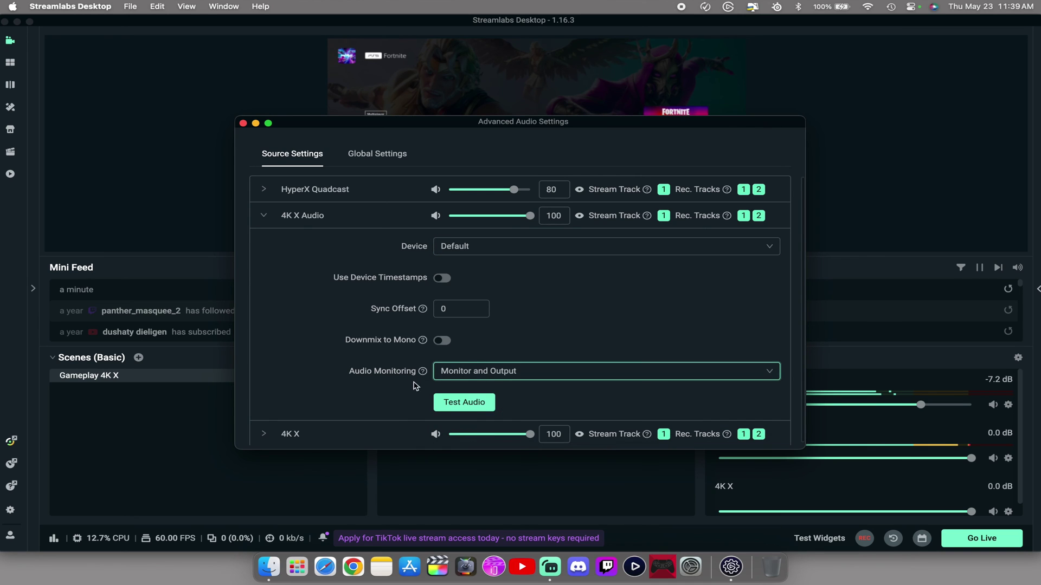
left_click(461, 246)
left_click(453, 286)
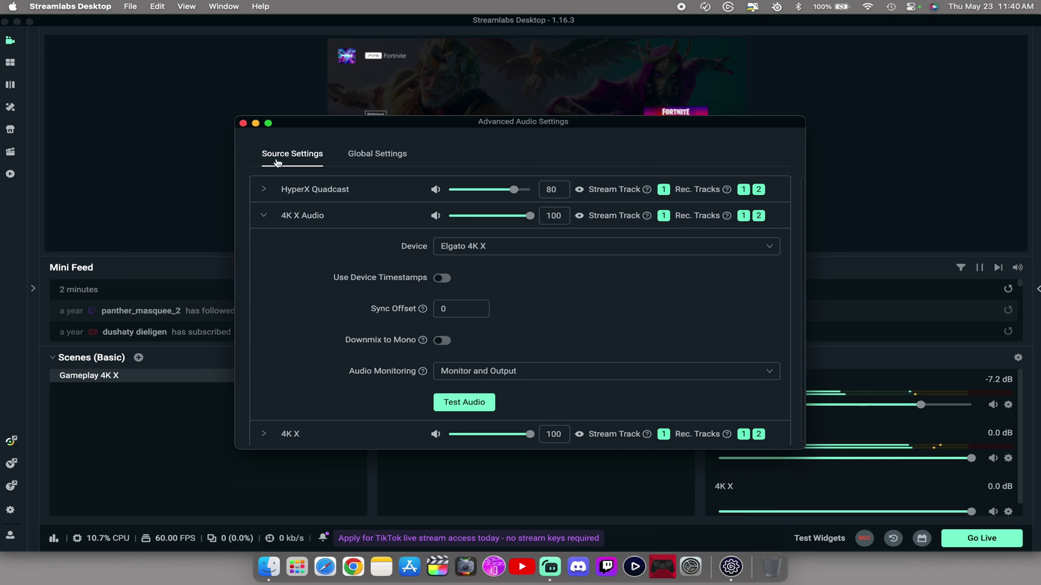
left_click(242, 123)
scroll(729, 473, "down", 1)
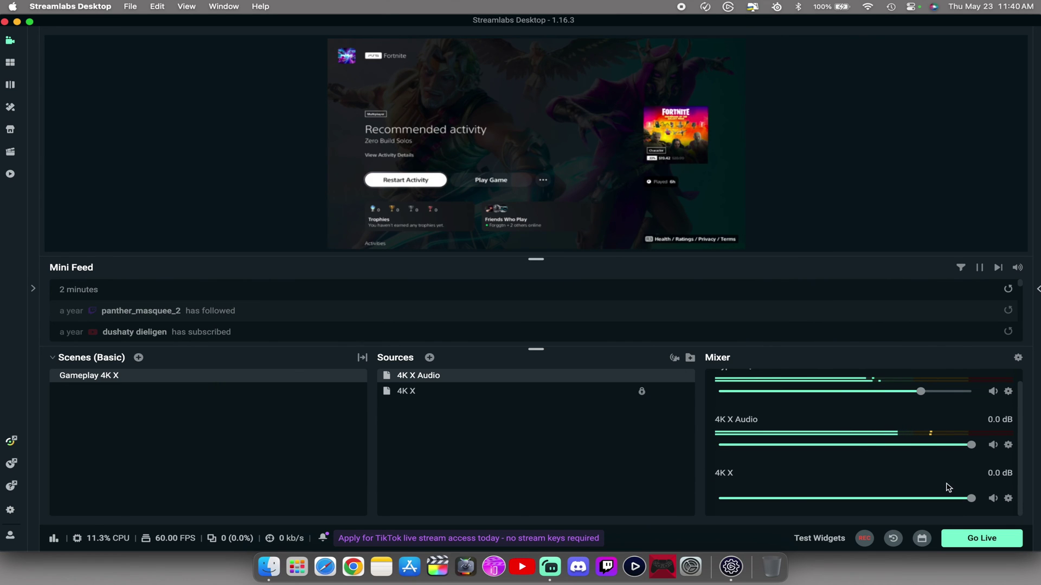
Step: Hide the duplicate 4K X video entry in the mixer and lock the 4K X Audio source
left_click(1007, 498)
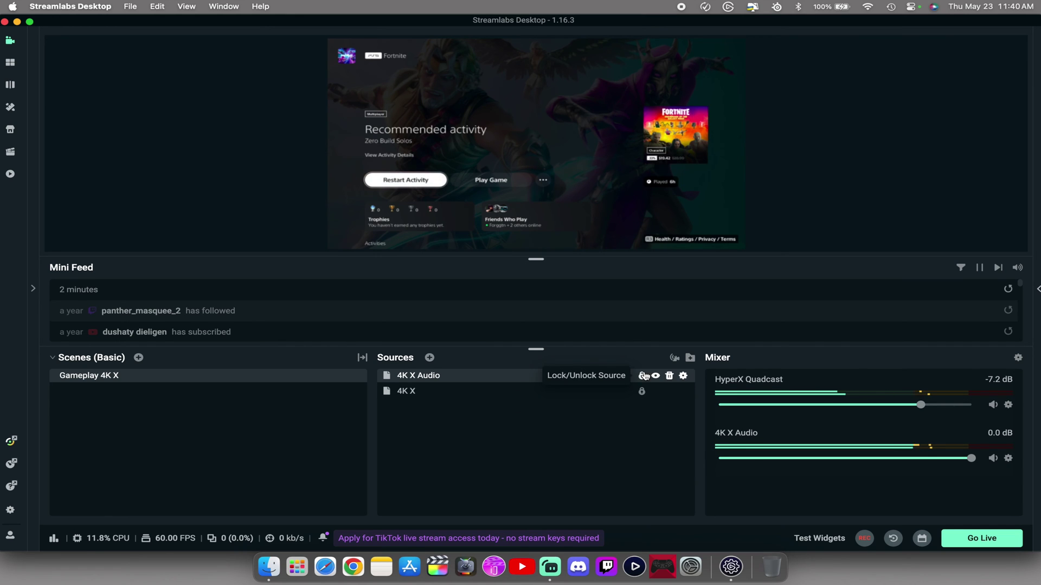
left_click(643, 376)
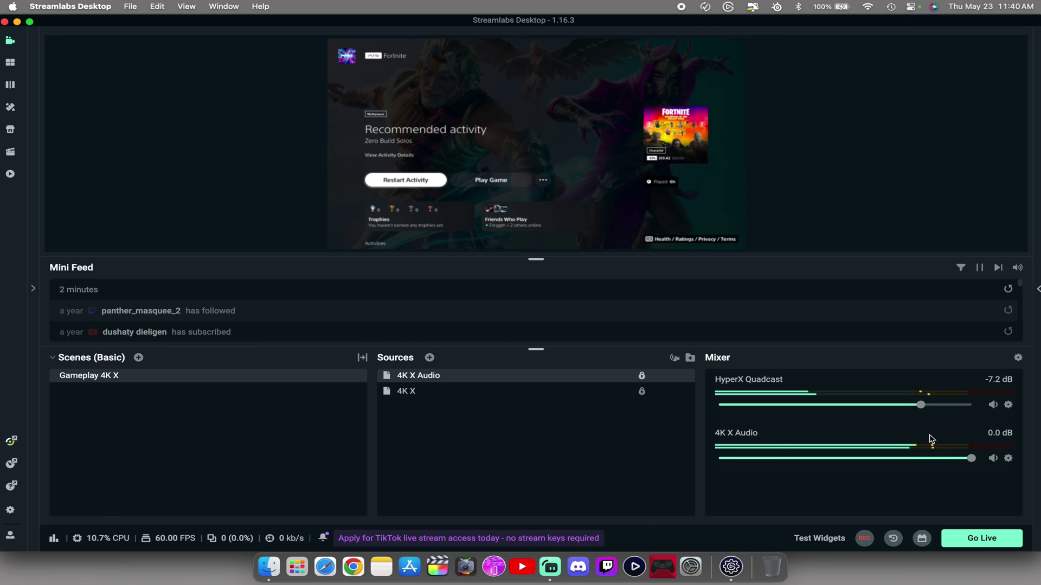